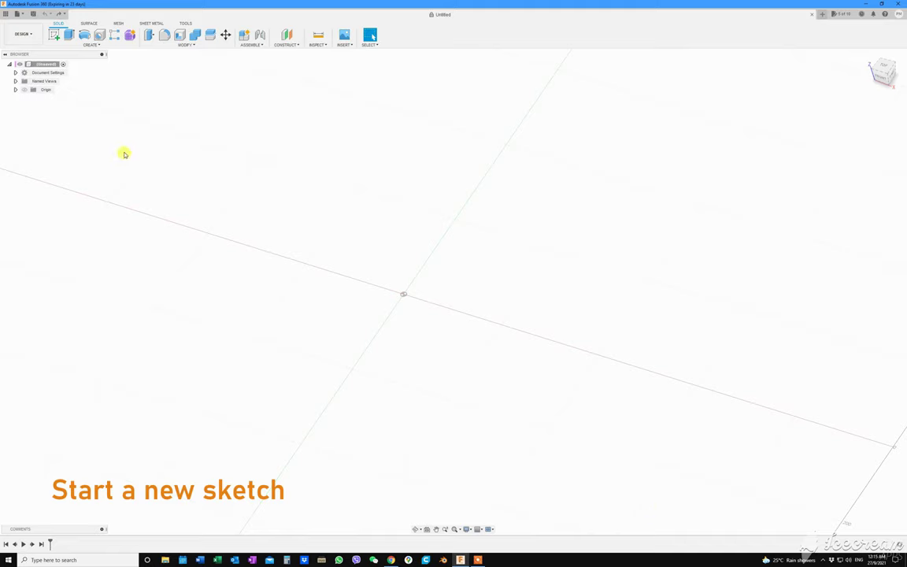
# - Sketch a Ø200 circle centred on the origin of an origin plane, viewed from the top
pyautogui.click(54, 35)
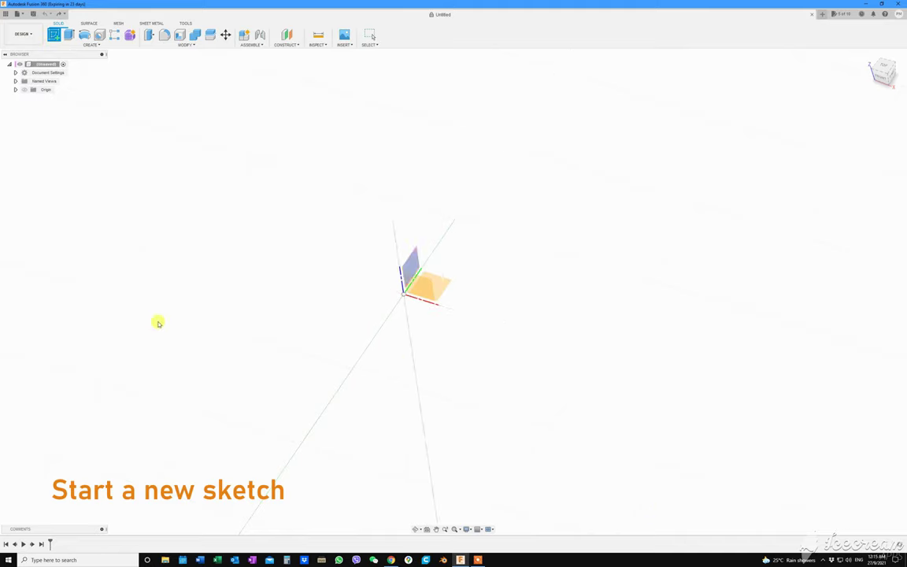
pyautogui.click(443, 288)
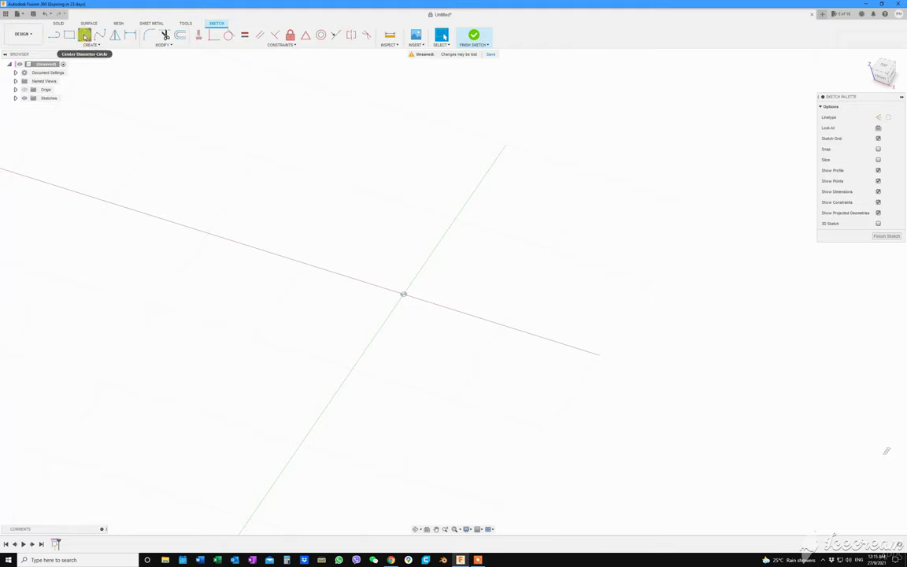
pyautogui.click(84, 35)
pyautogui.click(404, 295)
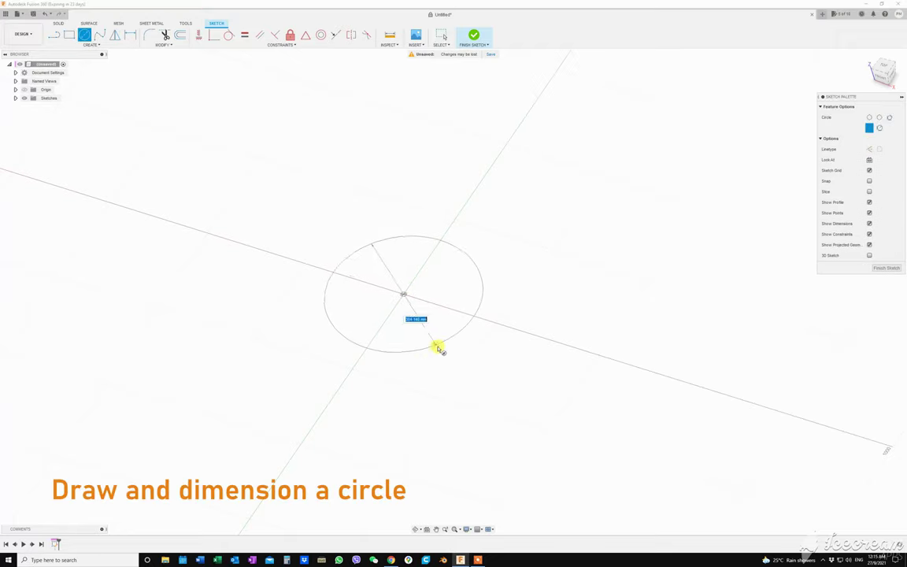
pyautogui.write('4200')
pyautogui.press('Return')
pyautogui.press('Escape')
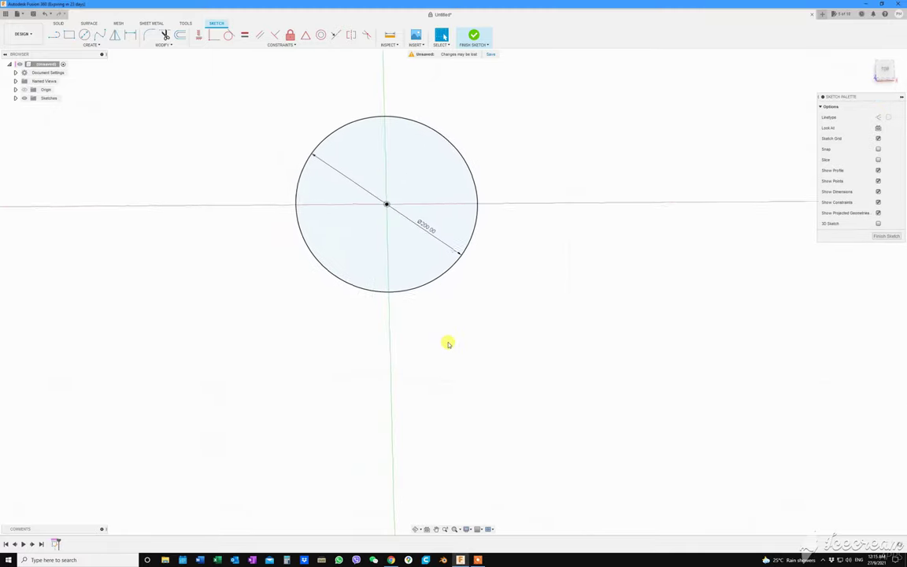
pyautogui.click(886, 70)
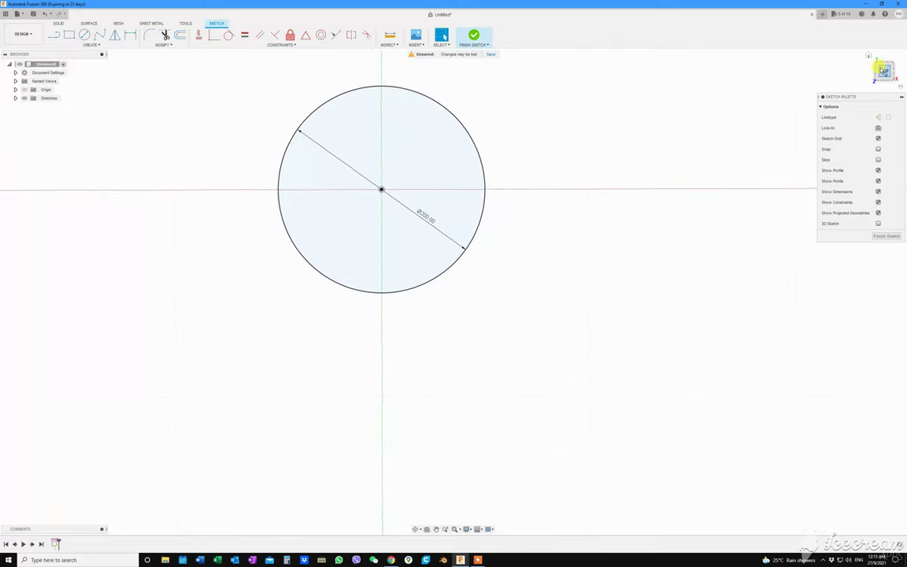
# - Draw a vertical line down from the large circle's centre and make it a centerline
pyautogui.press('l')
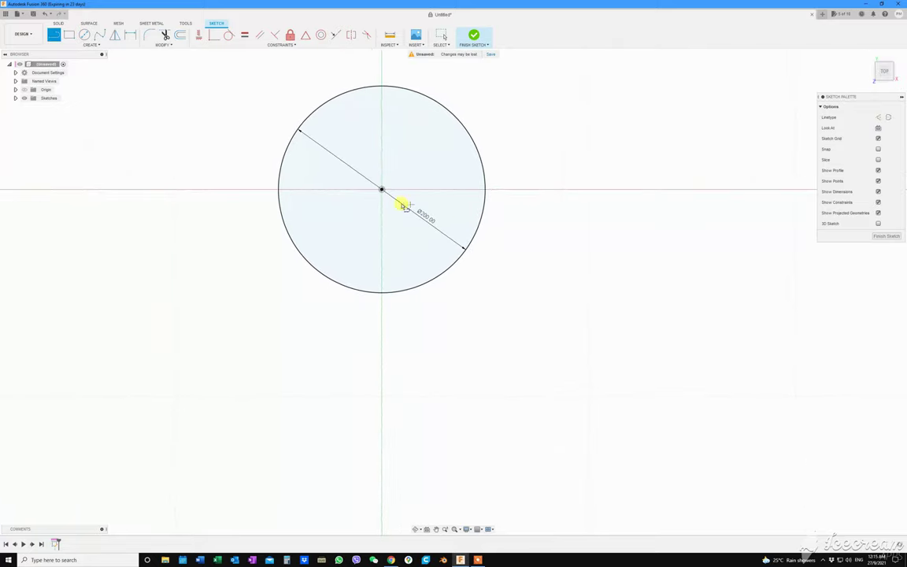
pyautogui.click(381, 190)
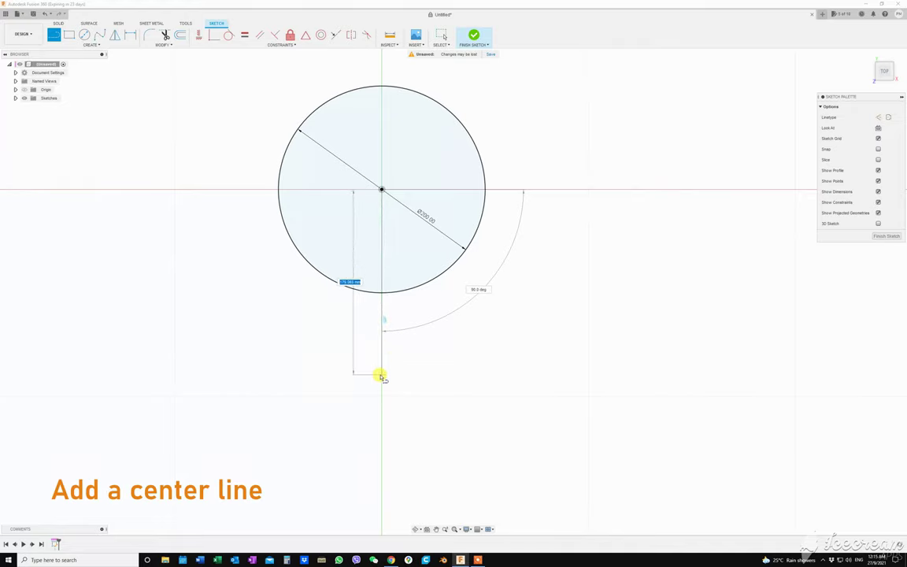
pyautogui.click(381, 375)
pyautogui.press('Escape')
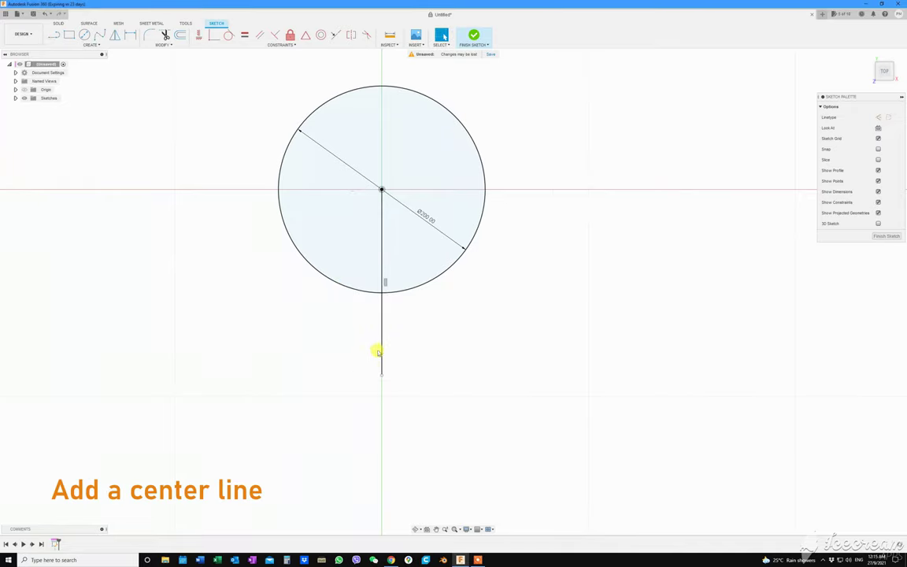
pyautogui.press('x')
pyautogui.click(413, 340)
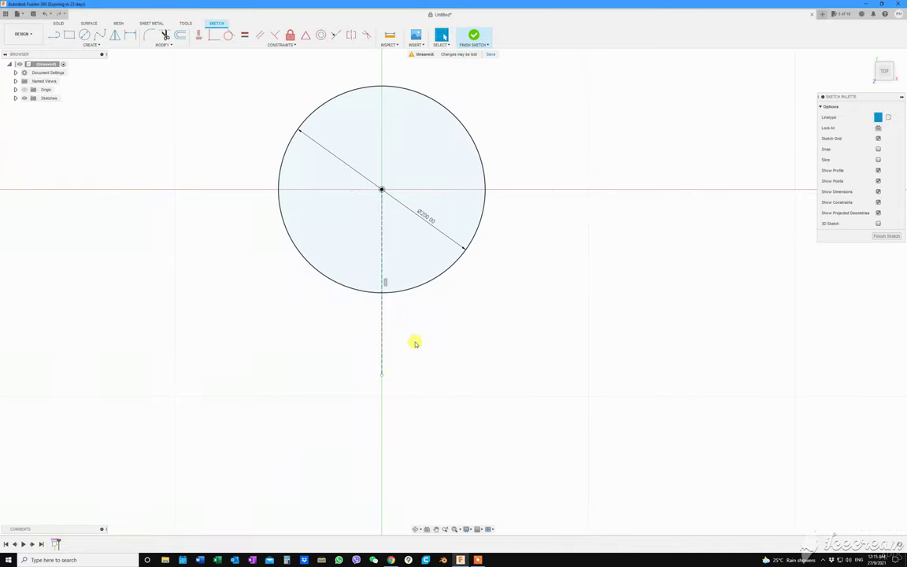
# - Draw a Ø100 circle centred on the centerline's lower endpoint
pyautogui.press('c')
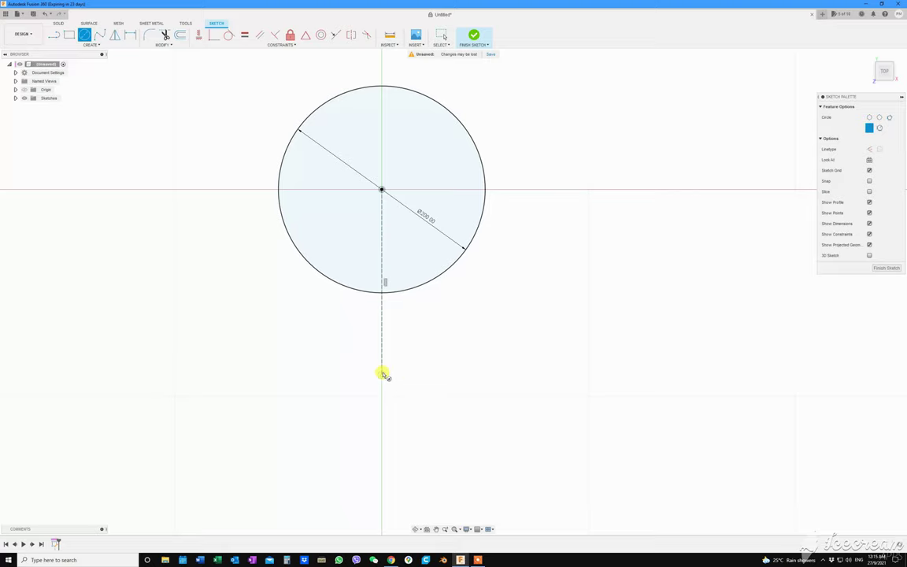
pyautogui.click(382, 375)
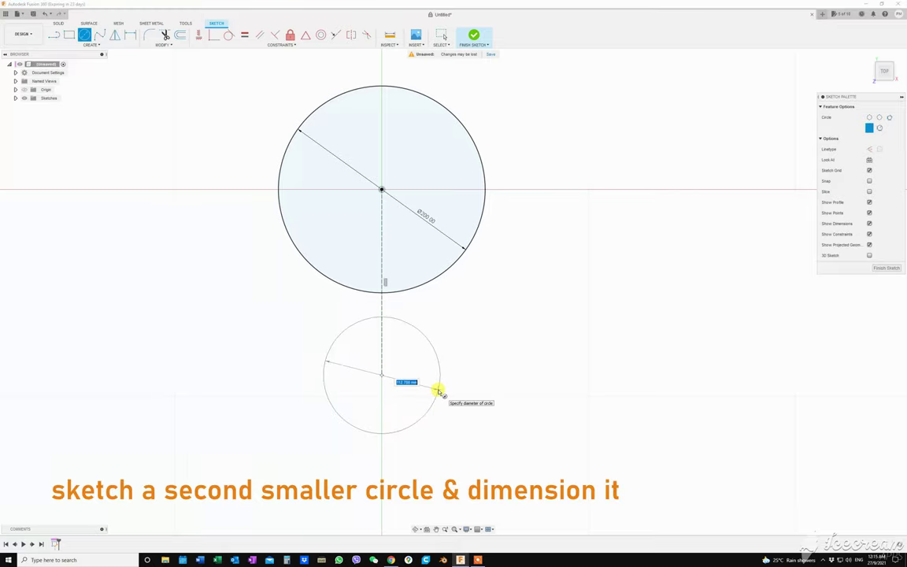
pyautogui.write('100')
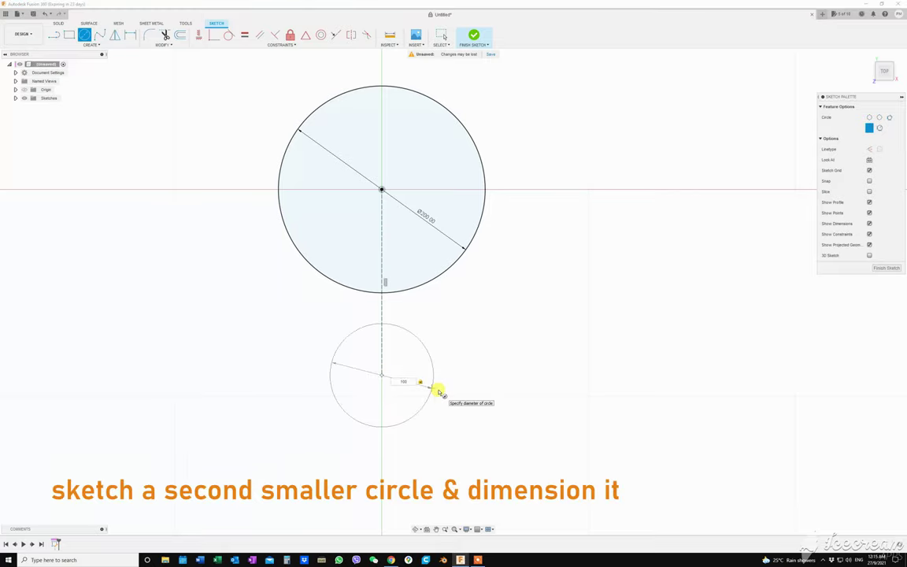
pyautogui.press('Return')
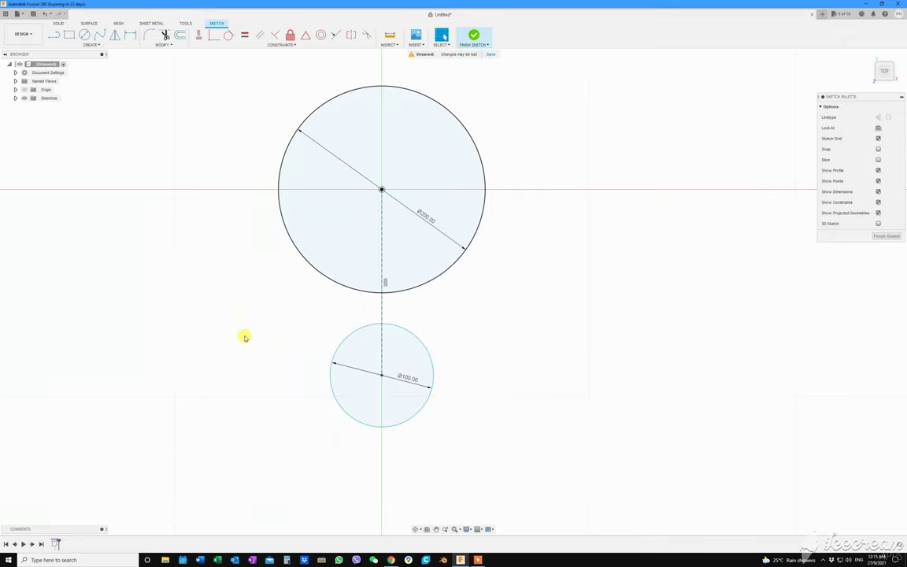
# - Dimension the centerline to 160 mm, pulling the small circle up
pyautogui.press('d')
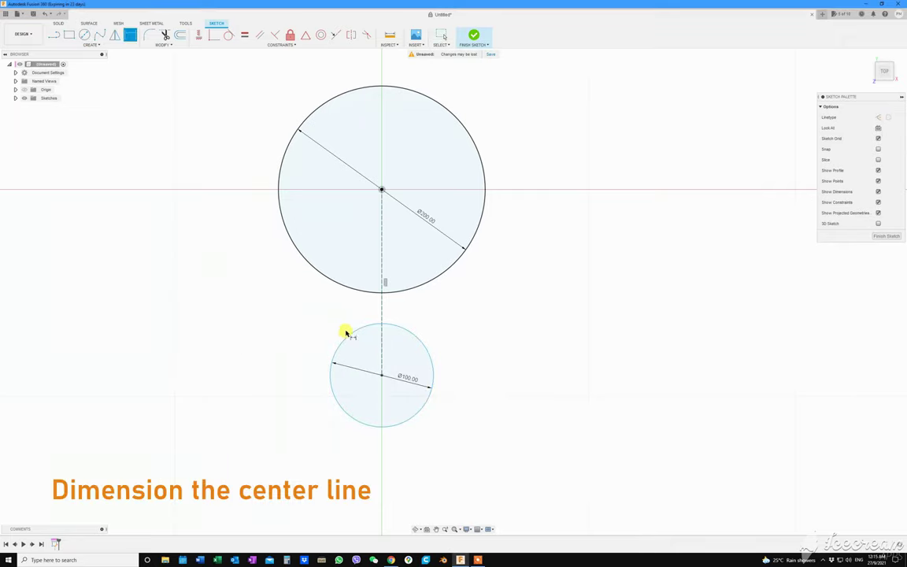
pyautogui.click(381, 309)
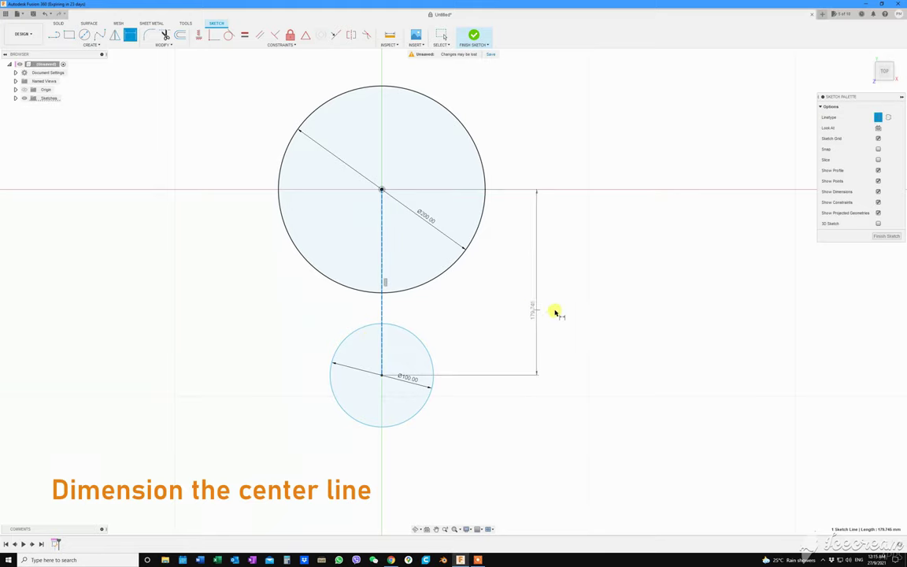
pyautogui.click(584, 308)
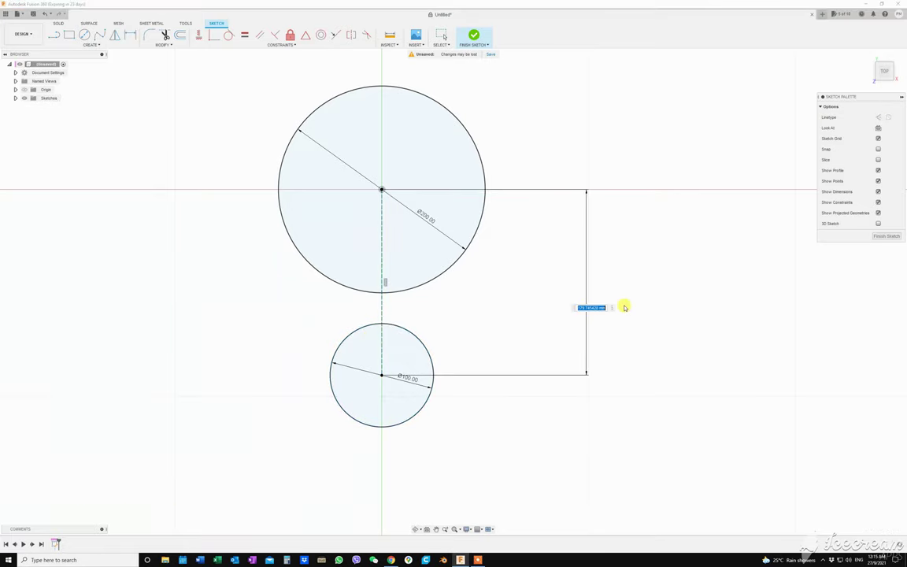
pyautogui.write('160')
pyautogui.press('Return')
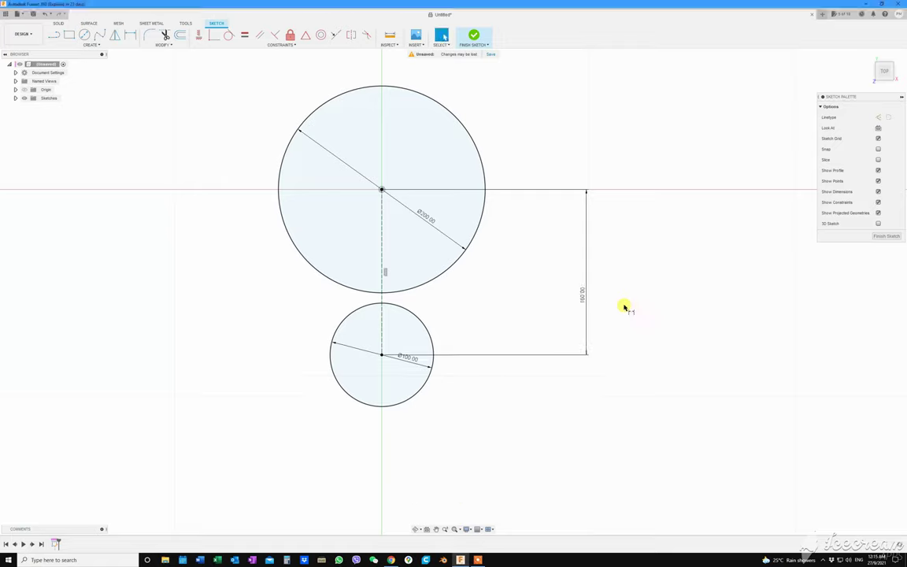
pyautogui.press('Escape')
# - Draw a three-point arc from the large circle's left edge to the small circle's left edge
pyautogui.click(90, 44)
pyautogui.moveTo(75, 75)
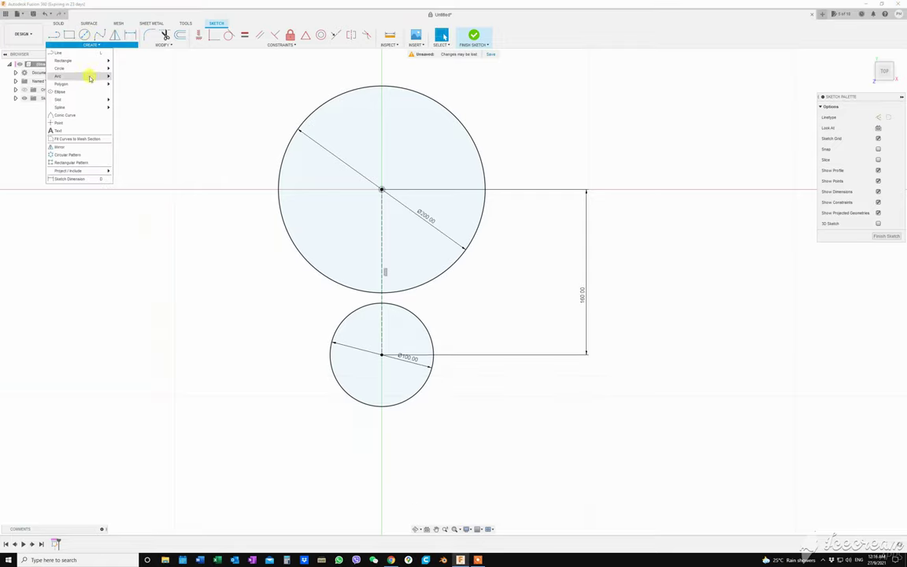
pyautogui.click(126, 77)
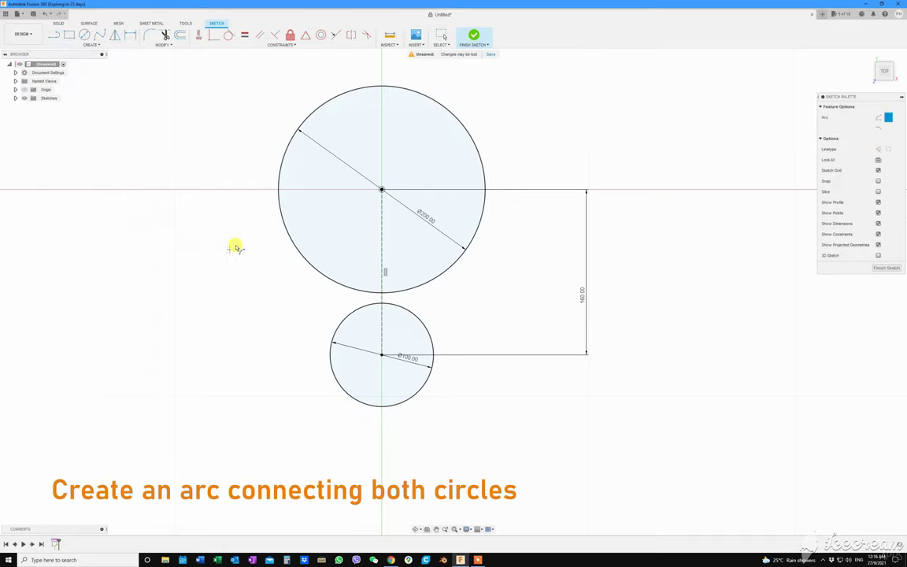
pyautogui.click(256, 225)
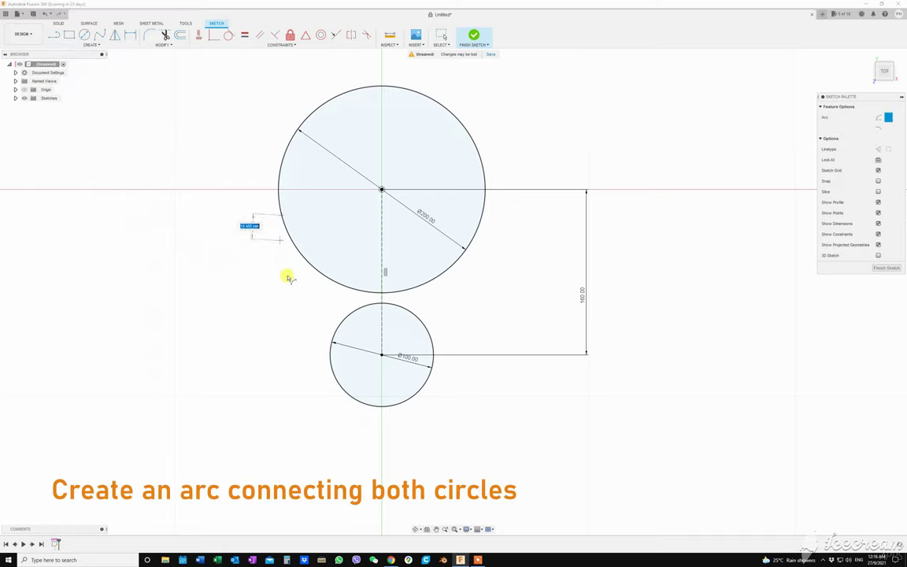
pyautogui.click(334, 381)
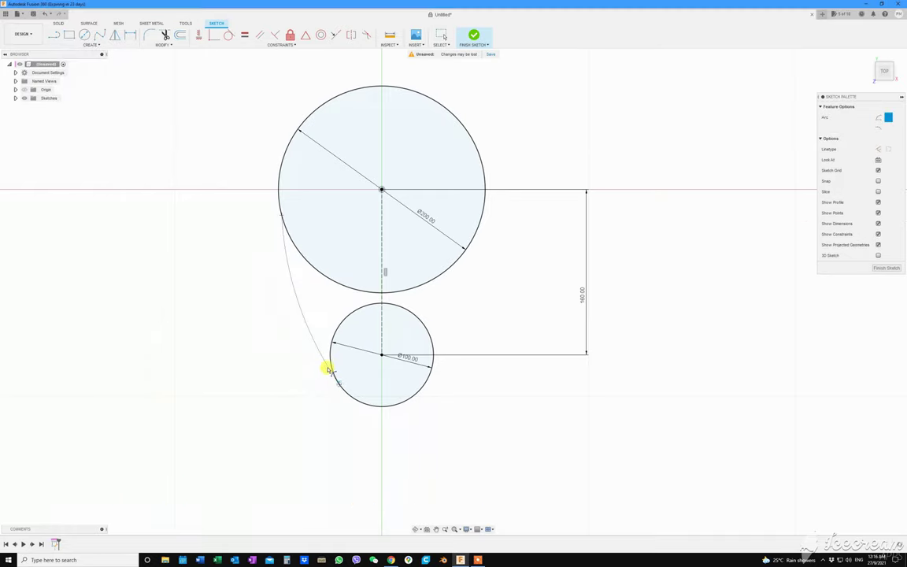
pyautogui.press('Escape')
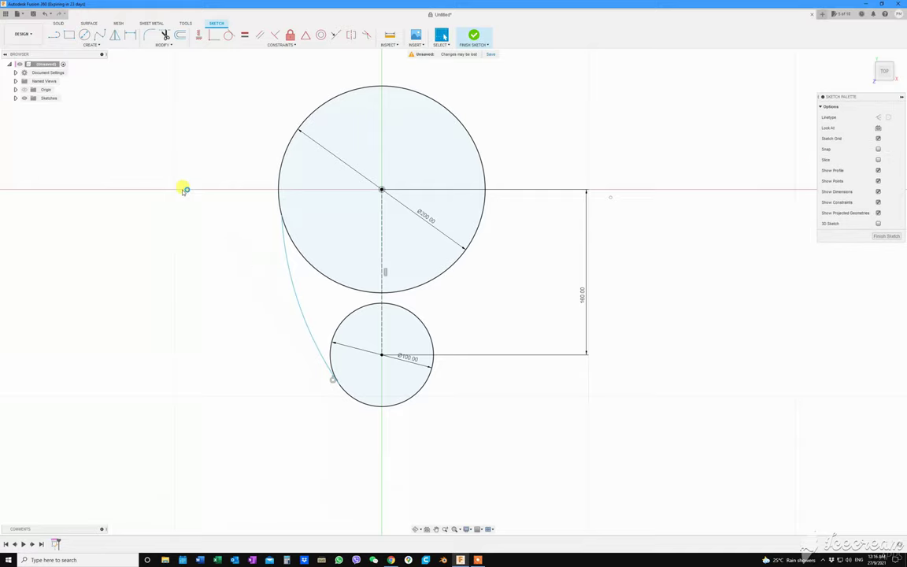
# - Constrain the connecting arc tangent to the large circle
pyautogui.click(229, 37)
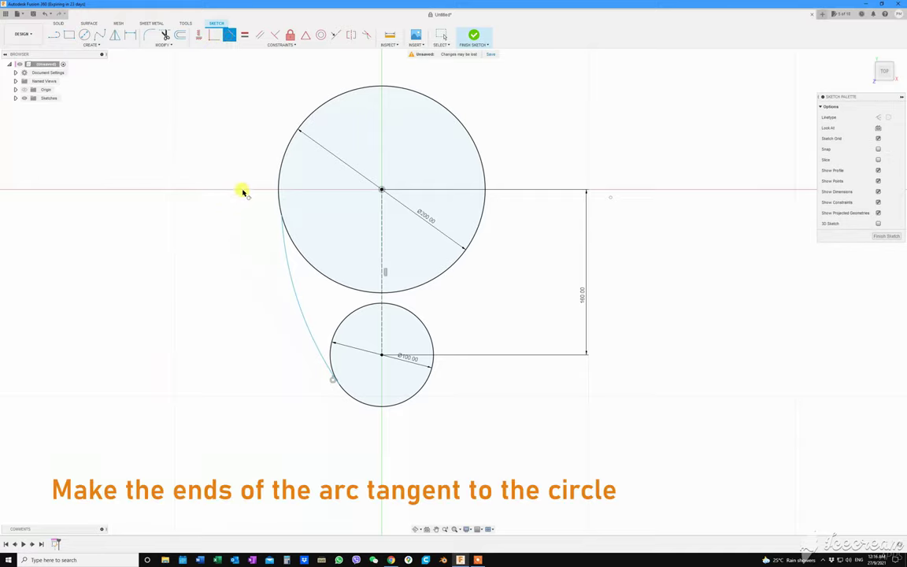
pyautogui.click(280, 206)
pyautogui.click(283, 233)
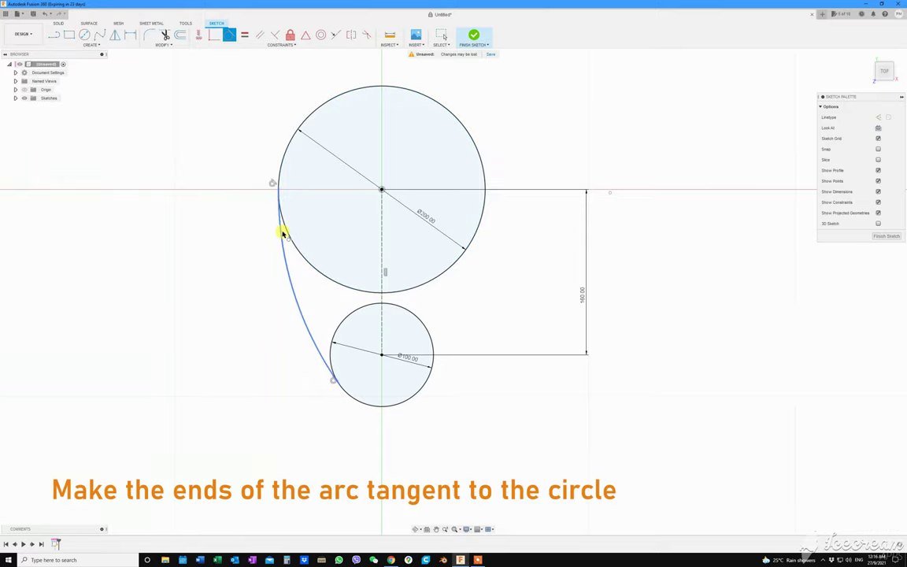
pyautogui.click(323, 361)
pyautogui.click(331, 361)
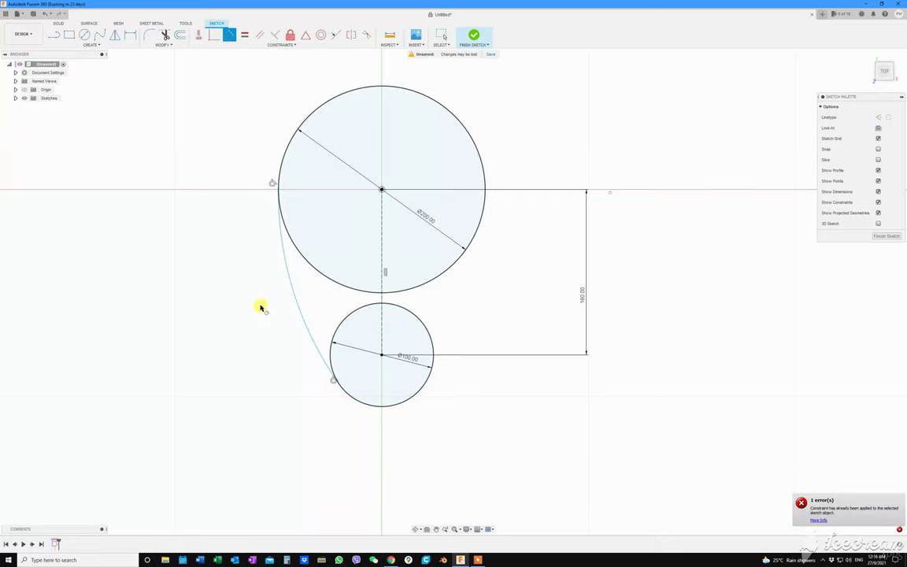
# - Dimension the connecting arc to a radius of R320
pyautogui.press('d')
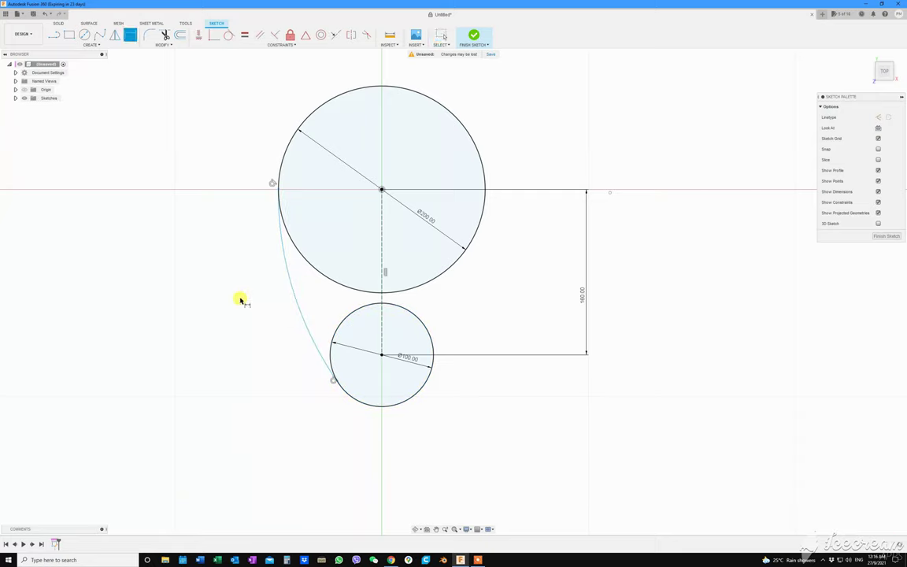
pyautogui.click(298, 308)
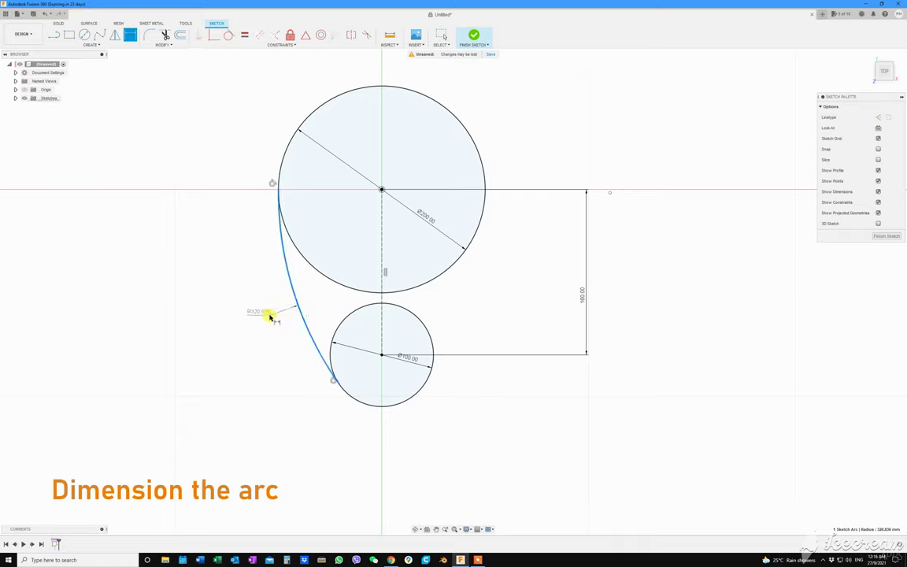
pyautogui.click(266, 316)
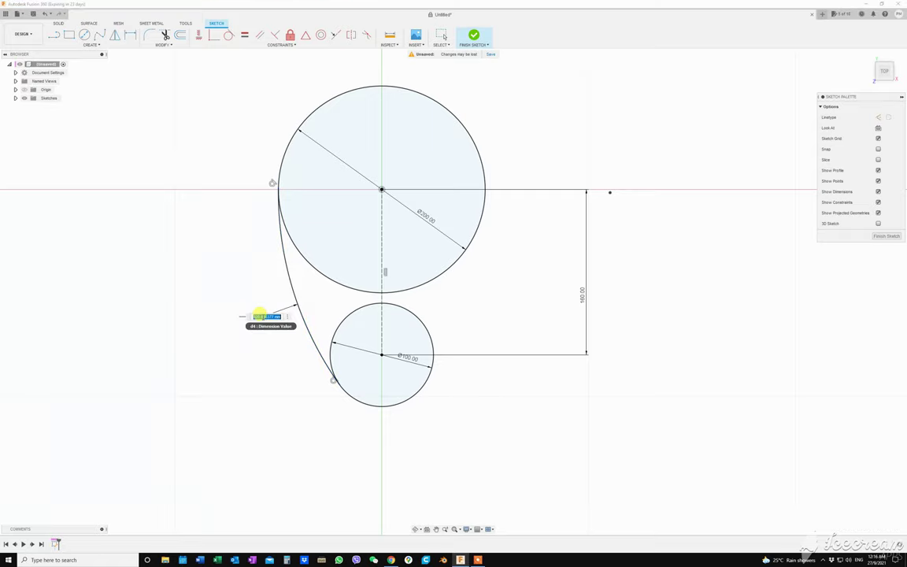
pyautogui.press('Return')
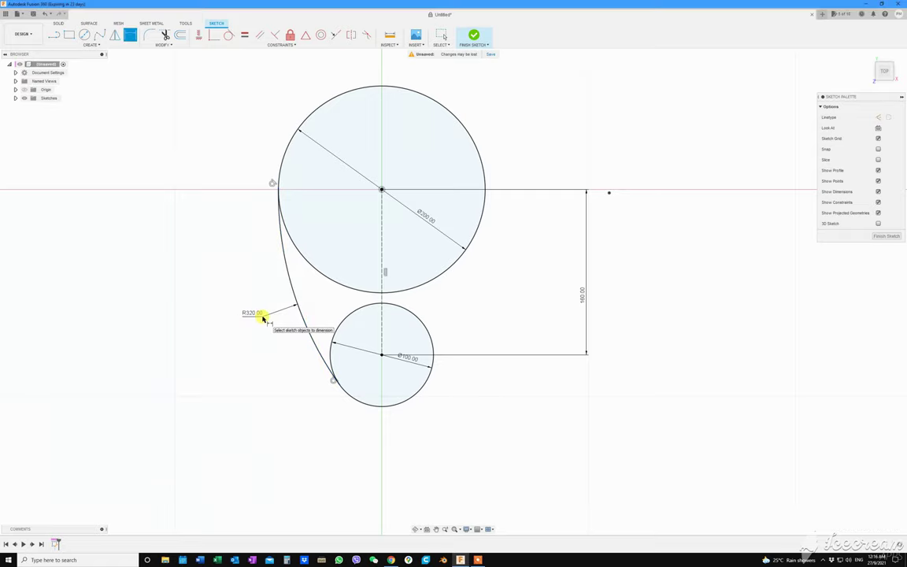
pyautogui.press('Escape')
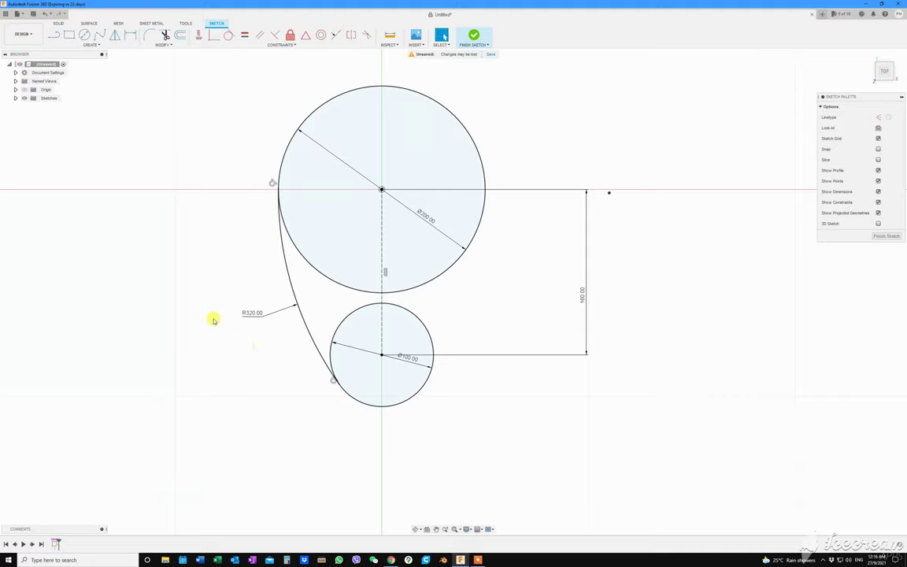
# - Draw vertical lines up from the large circle's centre and down from the small circle's centre
pyautogui.press('l')
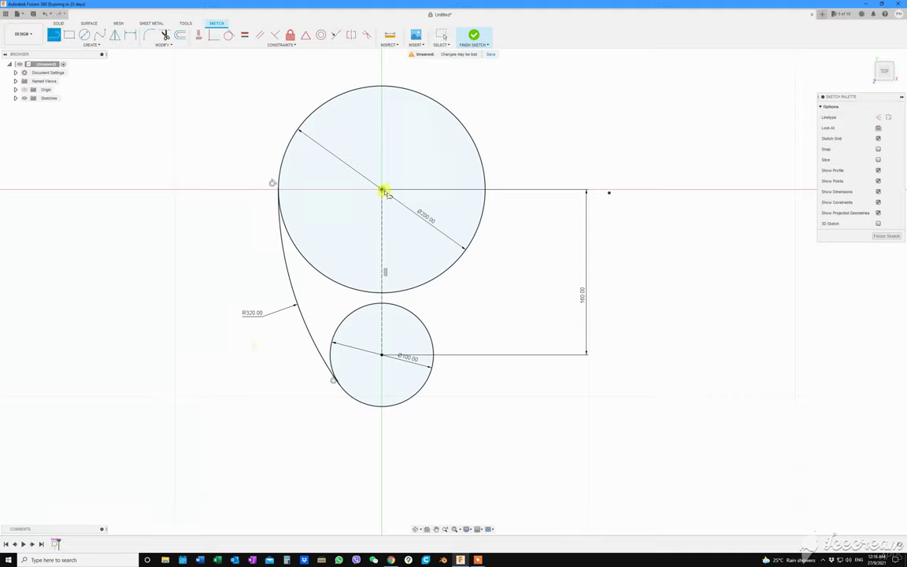
pyautogui.click(381, 190)
pyautogui.click(383, 67)
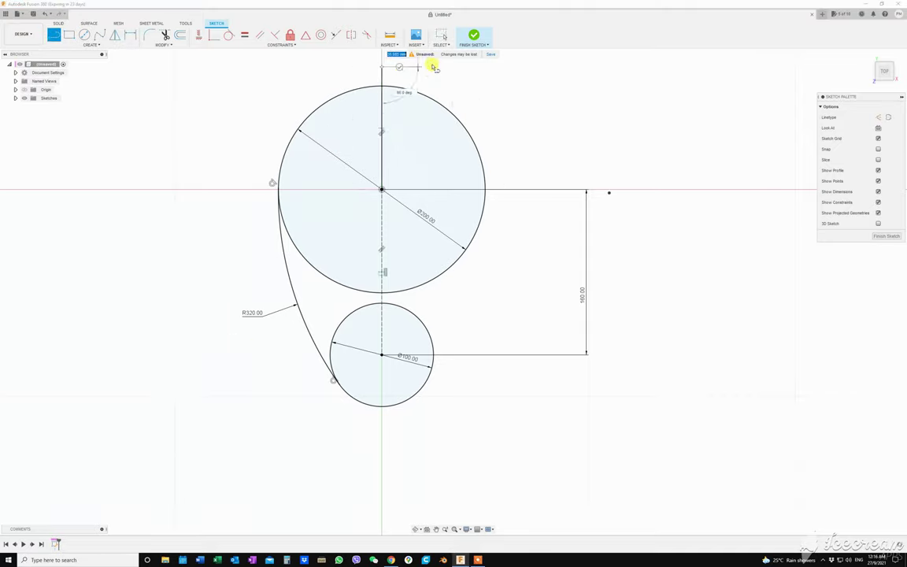
pyautogui.rightClick(506, 126)
pyautogui.click(514, 101)
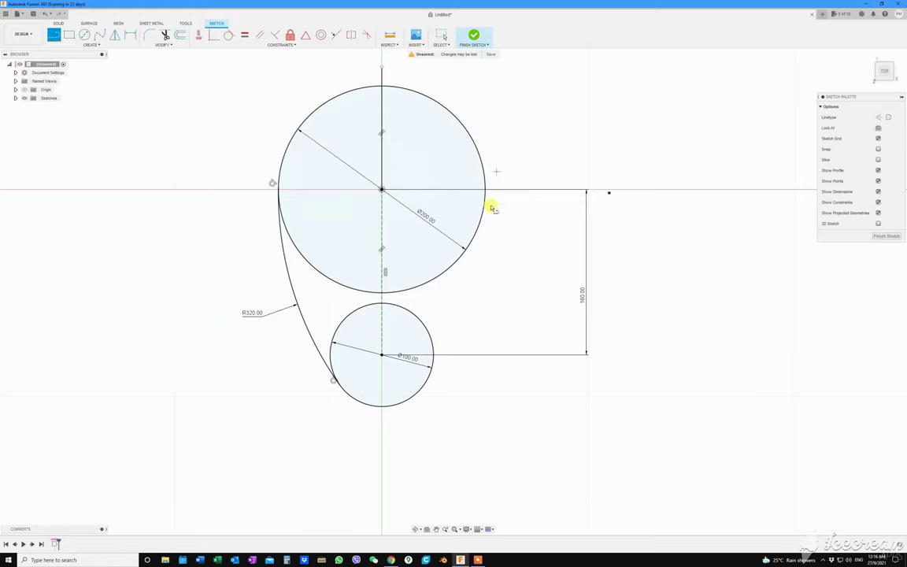
pyautogui.click(381, 356)
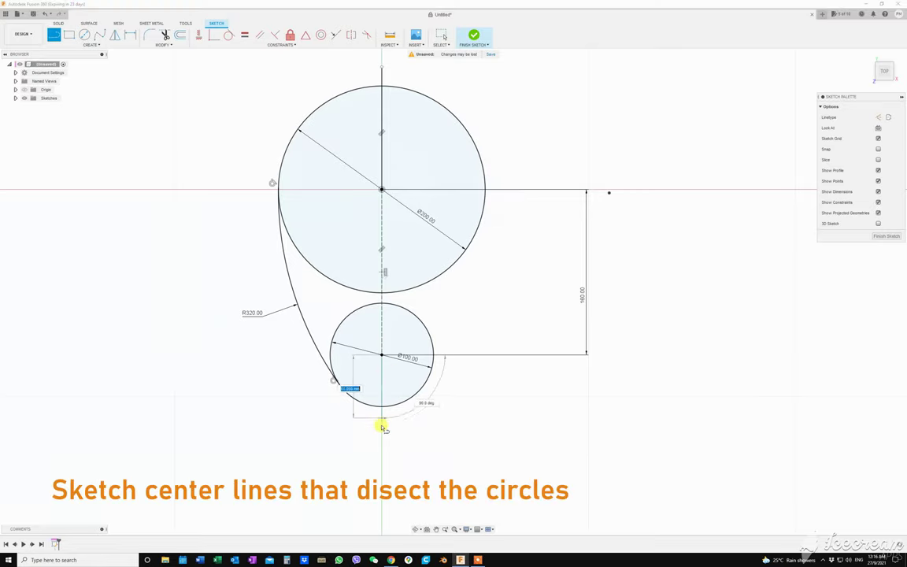
pyautogui.click(381, 408)
pyautogui.rightClick(381, 450)
pyautogui.click(403, 453)
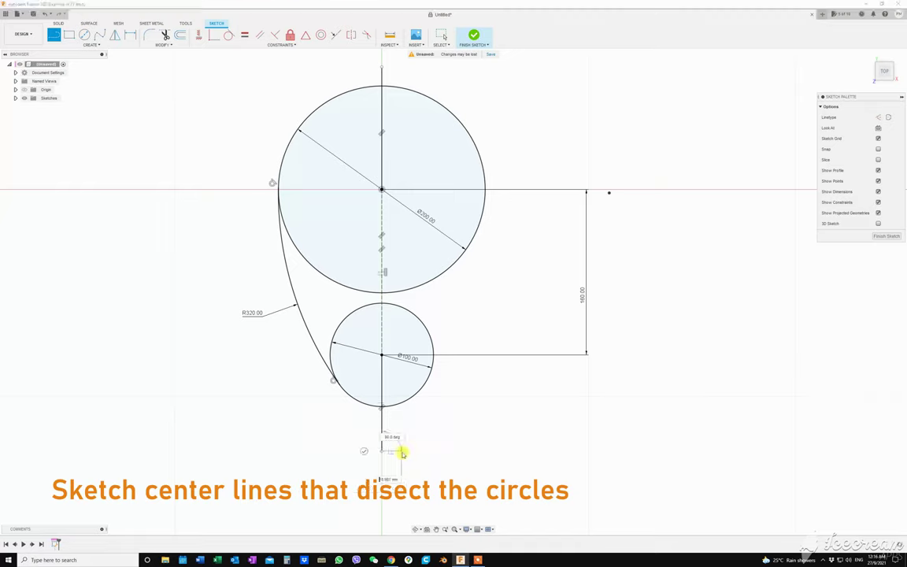
# - Trim the centre-line overhangs and the right halves of both circles
pyautogui.click(166, 35)
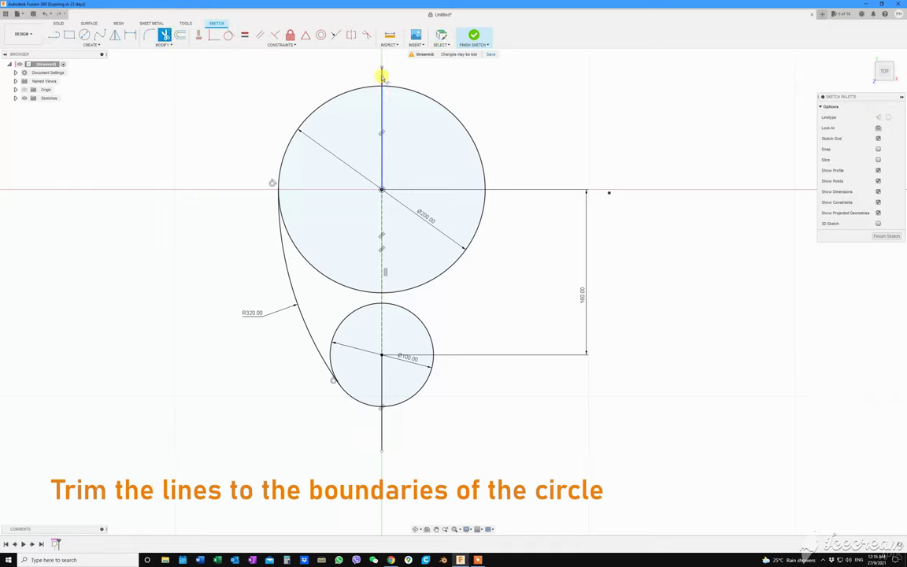
pyautogui.click(381, 433)
pyautogui.press('Escape')
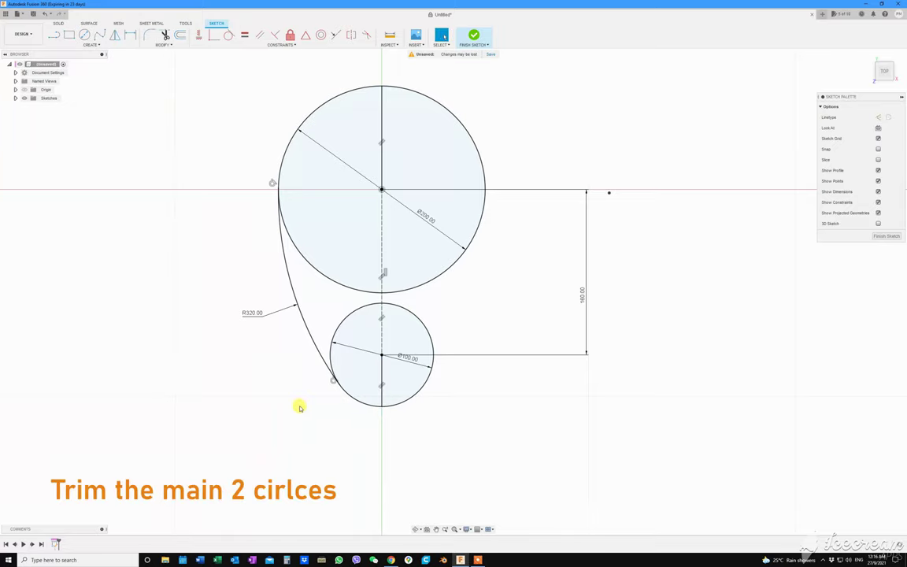
pyautogui.click(165, 35)
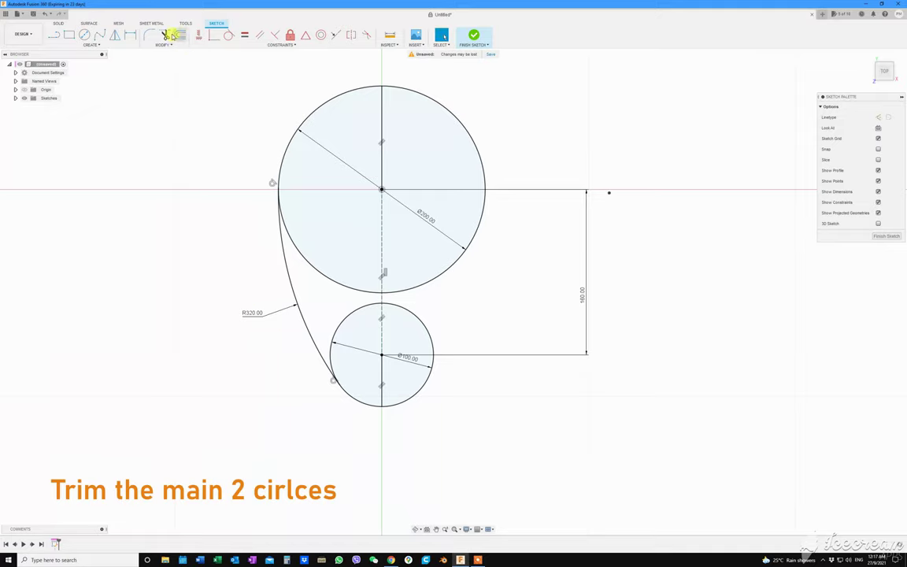
pyautogui.click(457, 119)
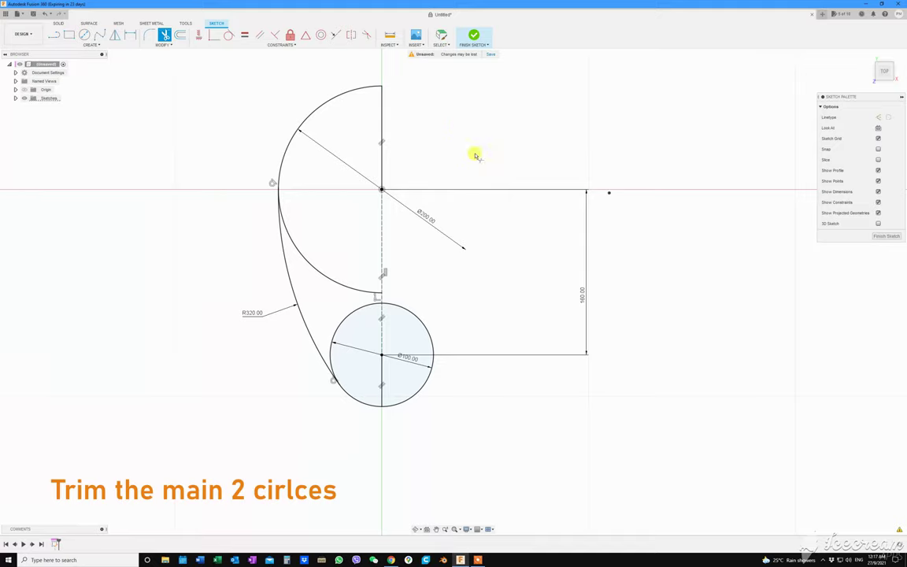
pyautogui.click(423, 322)
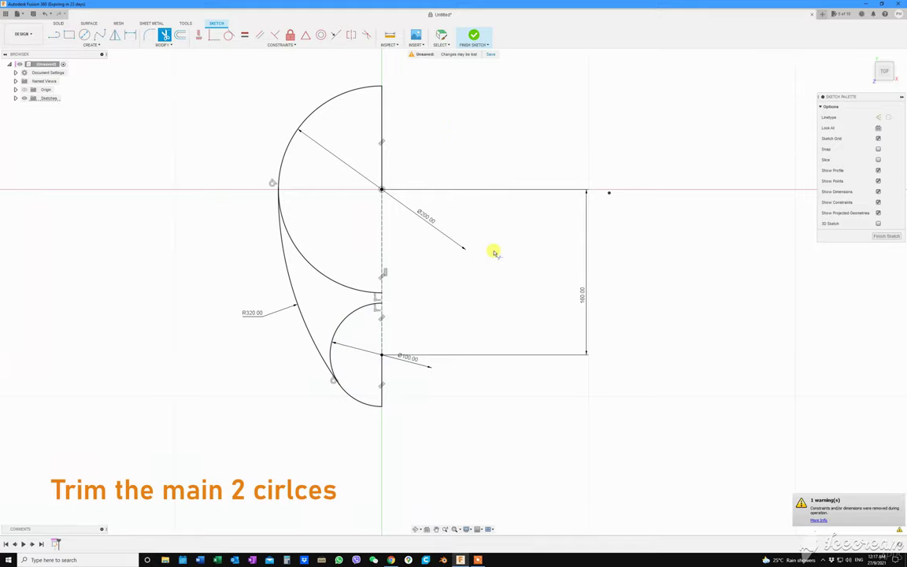
pyautogui.press('Escape')
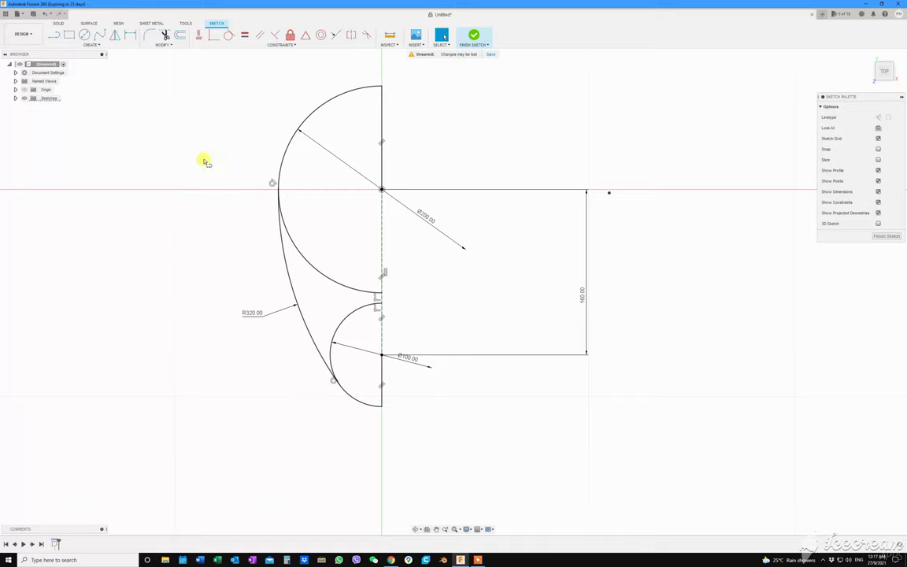
# - Draw a vertical line joining the large circle's centre to the small circle's centre
pyautogui.press('l')
pyautogui.click(382, 189)
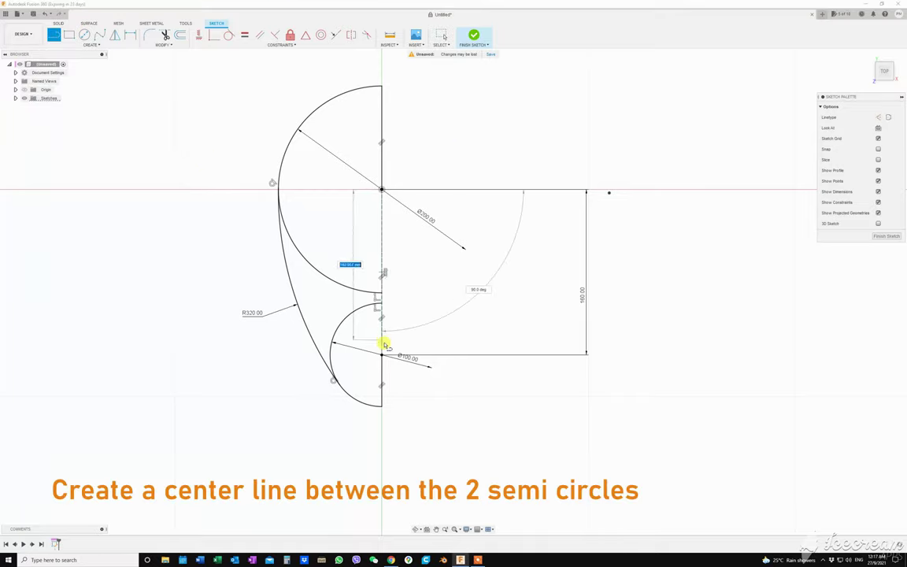
pyautogui.click(382, 355)
pyautogui.press('Escape')
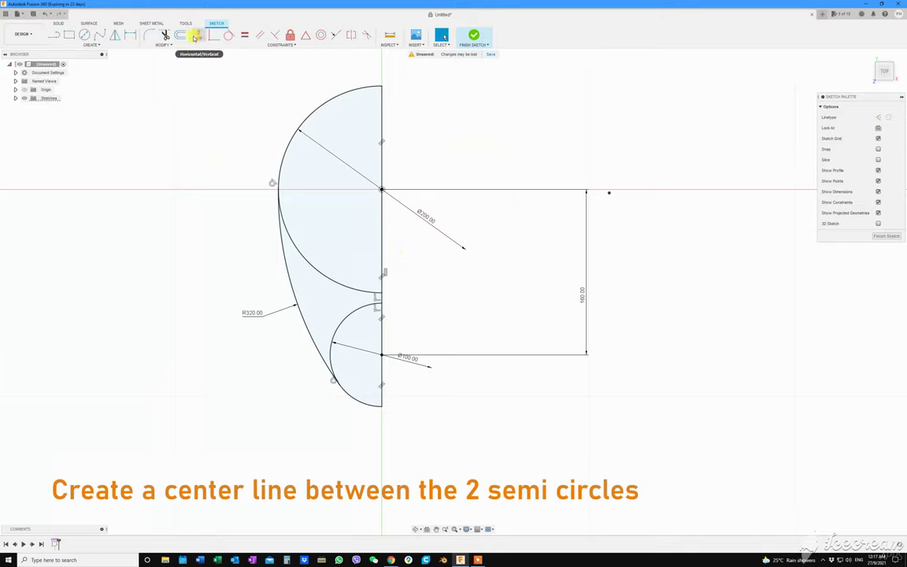
# - Trim away the inner arcs of both circles to leave a closed teardrop profile
pyautogui.click(165, 35)
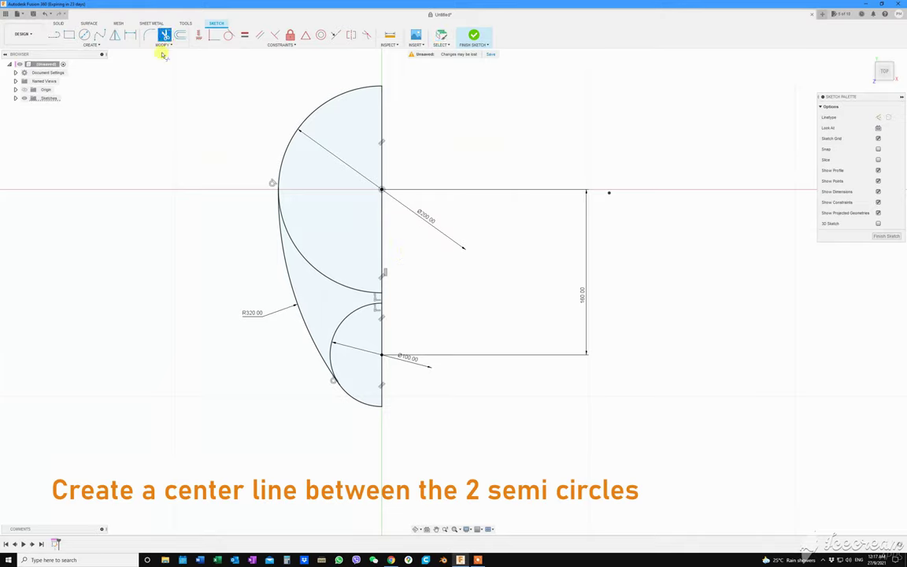
pyautogui.click(323, 276)
pyautogui.click(345, 320)
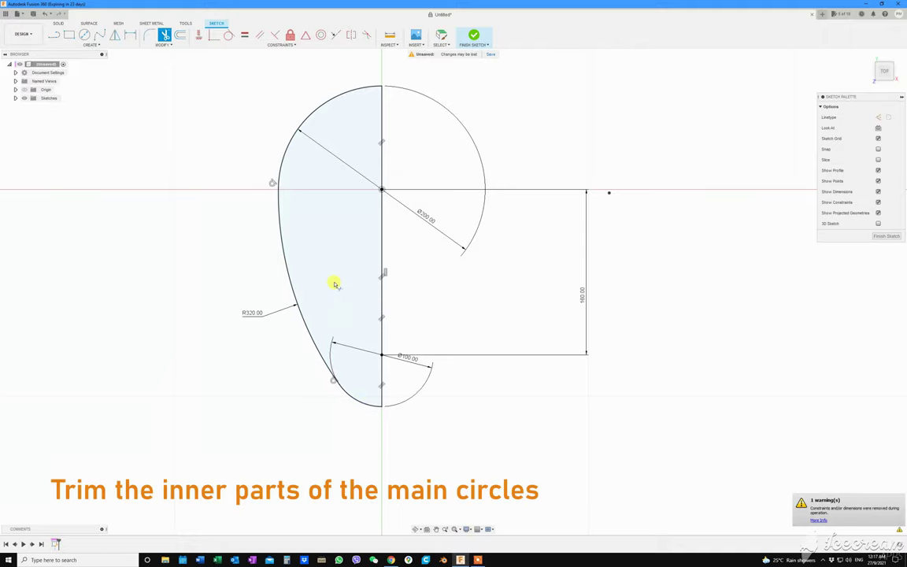
pyautogui.press('Escape')
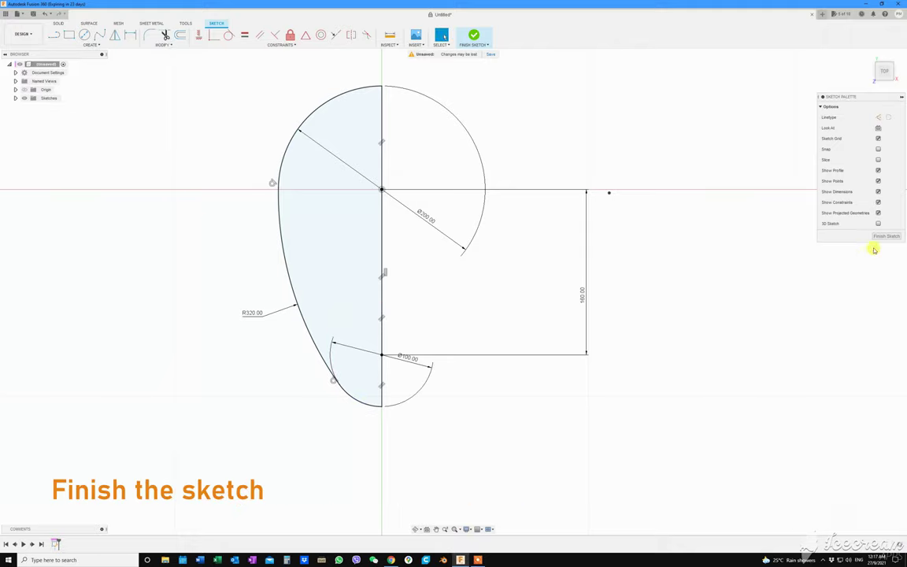
# - Finish the sketch and revolve the teardrop profile 180° about its vertical edge
pyautogui.click(884, 236)
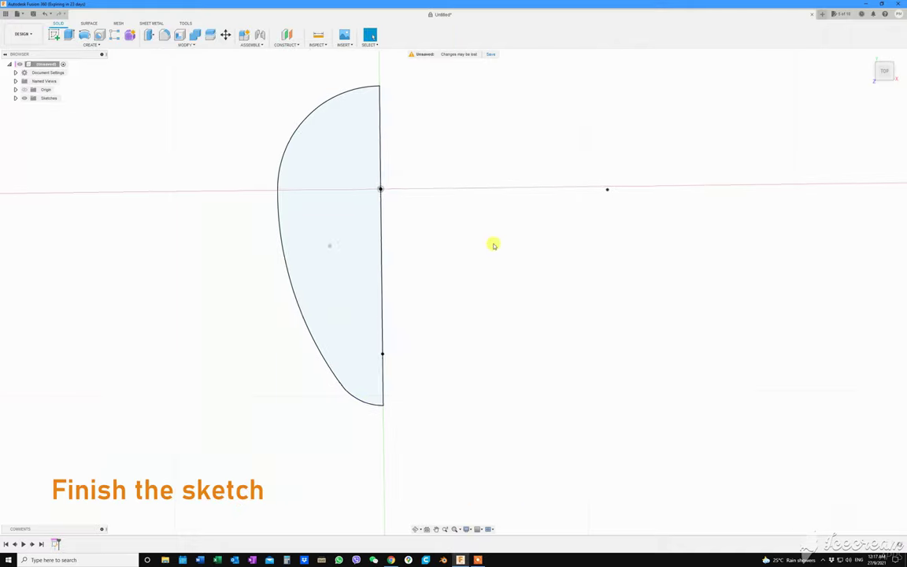
pyautogui.click(84, 35)
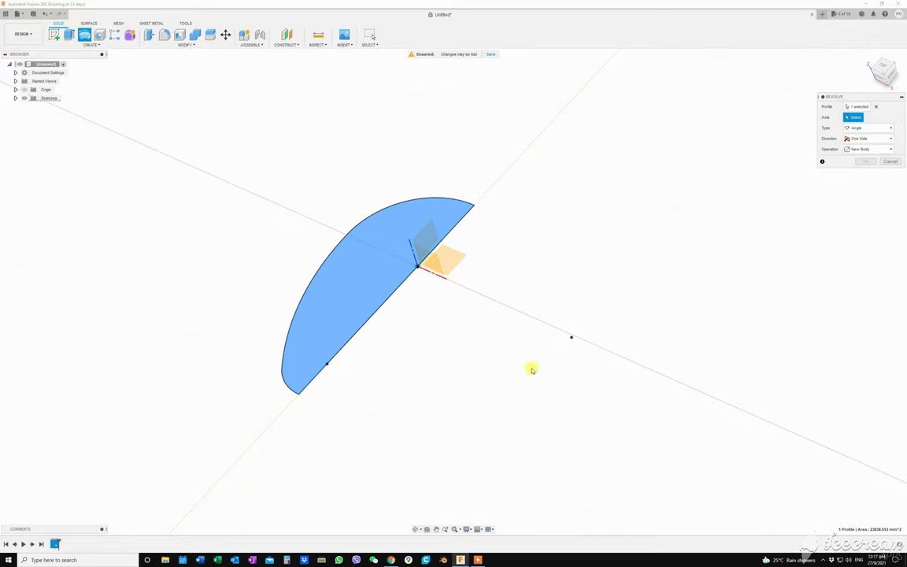
pyautogui.click(373, 316)
pyautogui.click(869, 137)
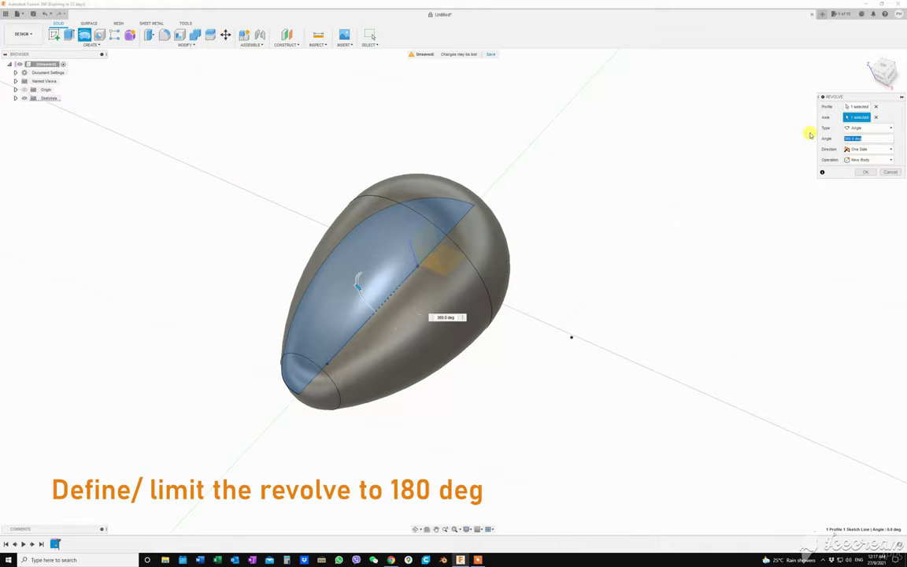
pyautogui.write('180')
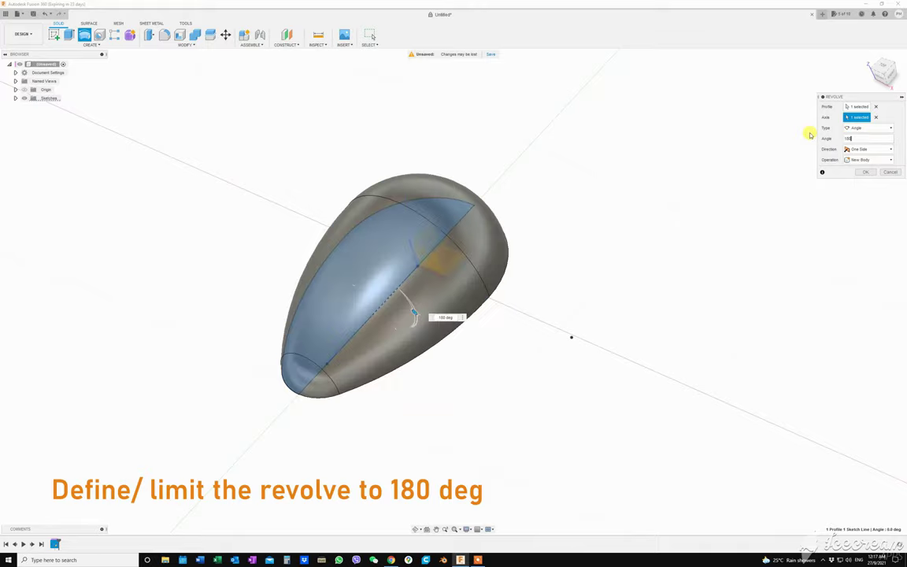
pyautogui.press('Return')
pyautogui.moveTo(810, 50)
pyautogui.keyDown('shift'); pyautogui.mouseDown(button='middle')
pyautogui.moveTo(318, 166)
pyautogui.moveTo(306, 121)
pyautogui.moveTo(295, 157)
pyautogui.moveTo(243, 148)
pyautogui.moveTo(188, 113)
pyautogui.mouseUp(button='middle'); pyautogui.keyUp('shift')
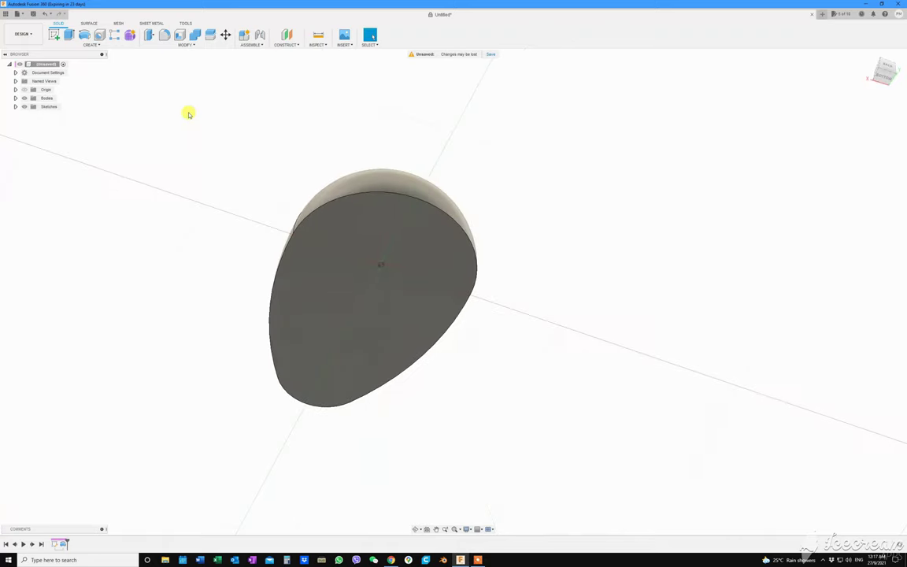
# - Shell the half-egg body 3 mm inward, removing its flat face to open it
pyautogui.click(180, 36)
pyautogui.moveTo(189, 212)
pyautogui.keyDown('shift'); pyautogui.mouseDown(button='middle')
pyautogui.moveTo(227, 341)
pyautogui.moveTo(368, 242)
pyautogui.mouseUp(button='middle'); pyautogui.keyUp('shift')
pyautogui.click(366, 247)
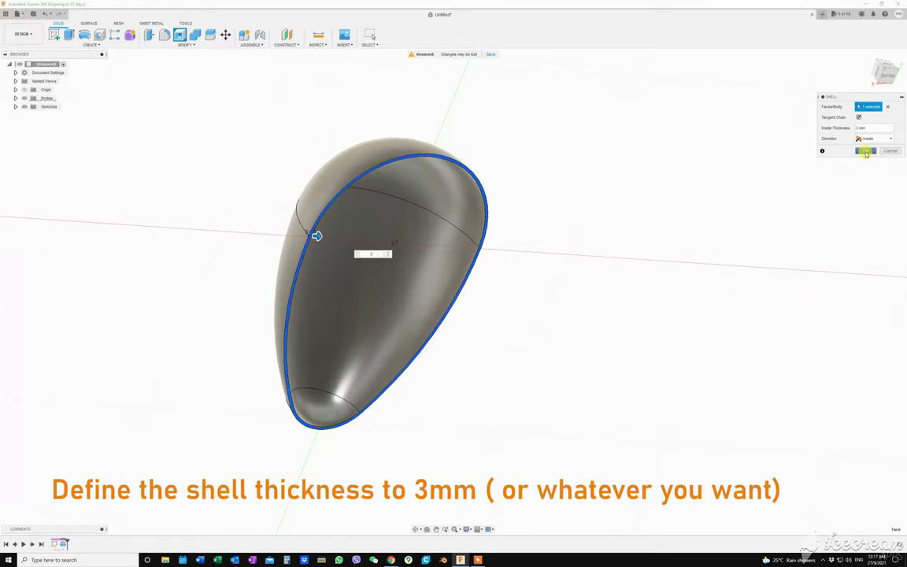
pyautogui.click(865, 153)
pyautogui.moveTo(634, 152)
pyautogui.keyDown('shift'); pyautogui.mouseDown(button='middle')
pyautogui.moveTo(555, 168)
pyautogui.moveTo(729, 526)
pyautogui.mouseUp(button='middle'); pyautogui.keyUp('shift')
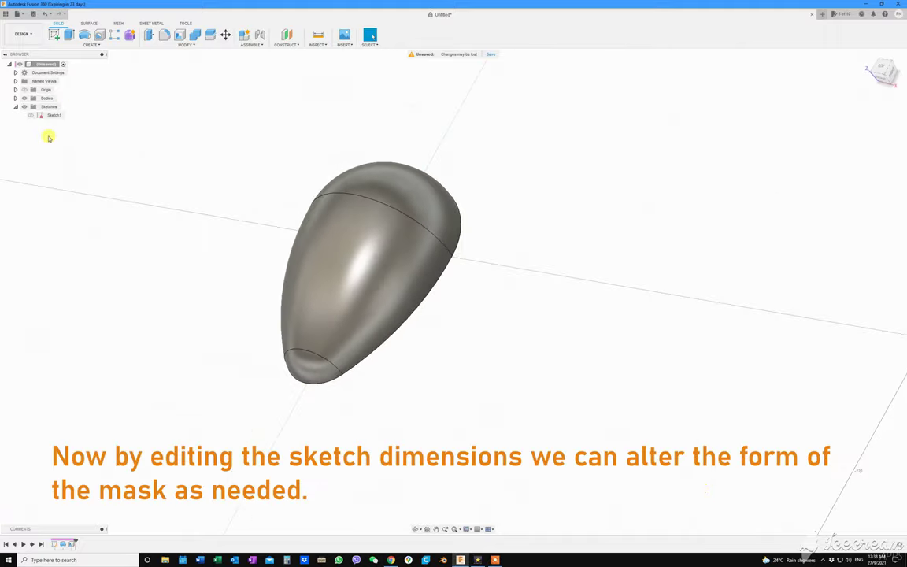
# - Reopen Sketch1 and enlarge the small circle's diameter from Ø100 to Ø120
pyautogui.doubleClick(53, 115)
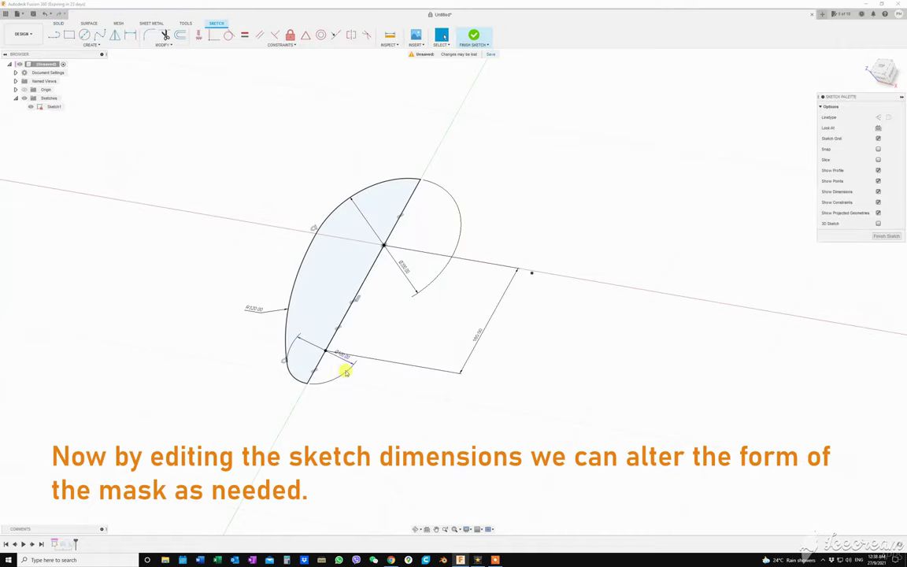
pyautogui.doubleClick(342, 356)
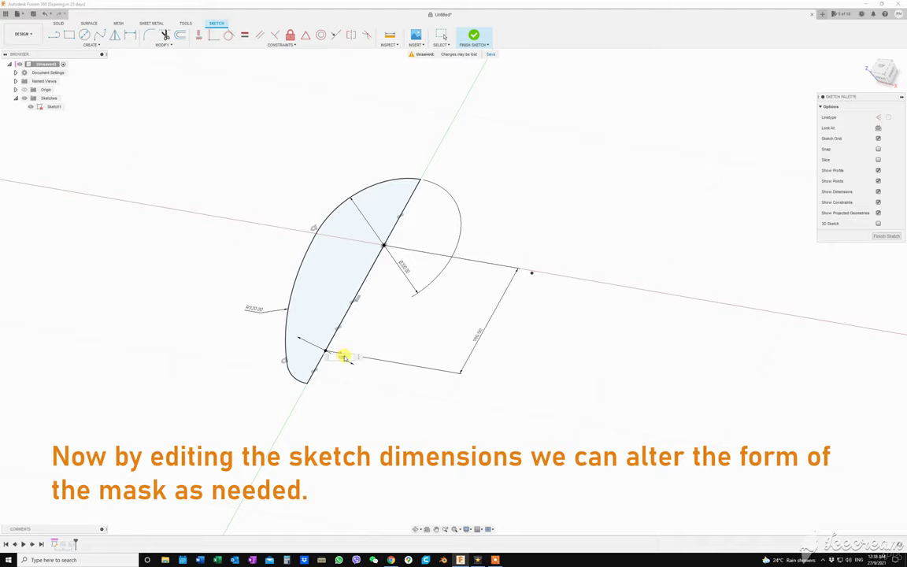
pyautogui.press('Return')
# - From the top view, shorten the distance between circle centres from 160 to 140
pyautogui.keyDown('shift'); pyautogui.moveTo(426, 347); pyautogui.dragTo(478, 313, button='middle'); pyautogui.keyUp('shift')
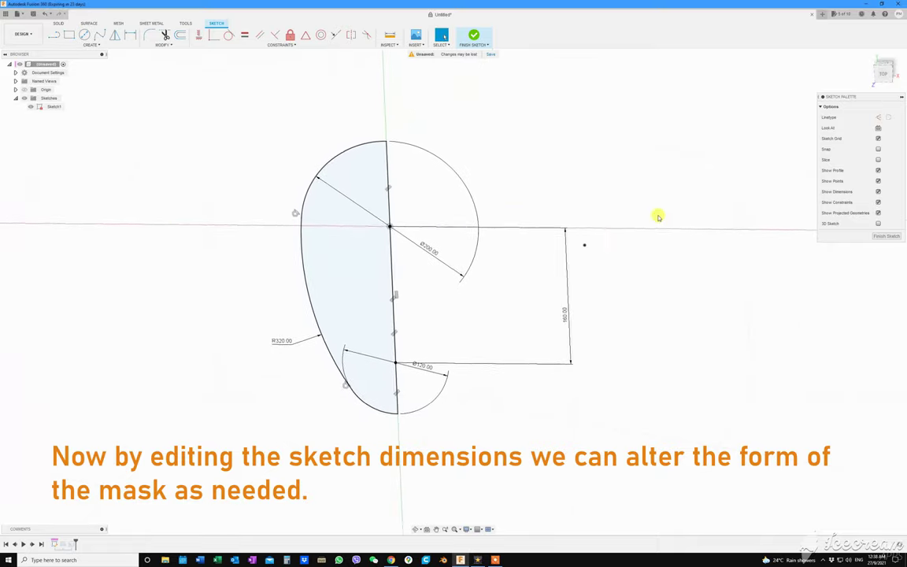
pyautogui.click(883, 74)
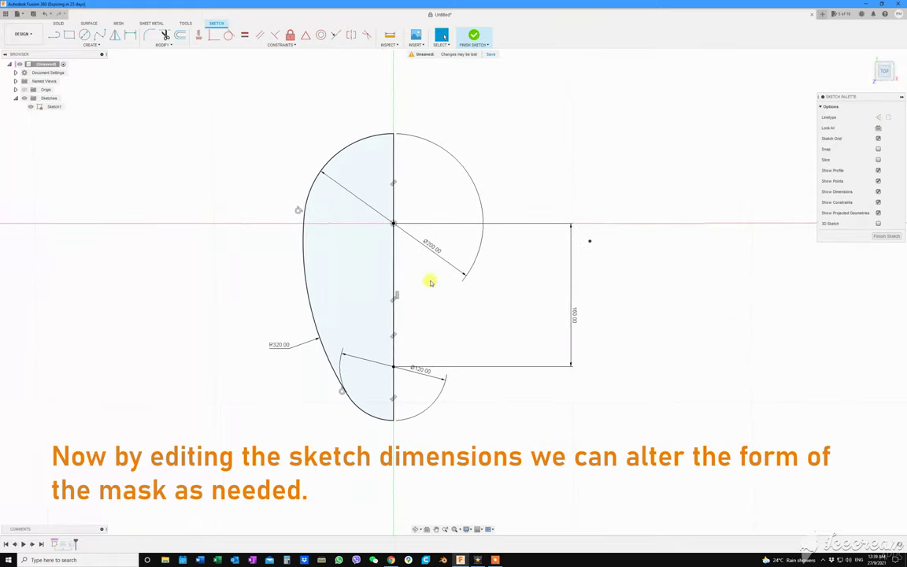
pyautogui.doubleClick(570, 315)
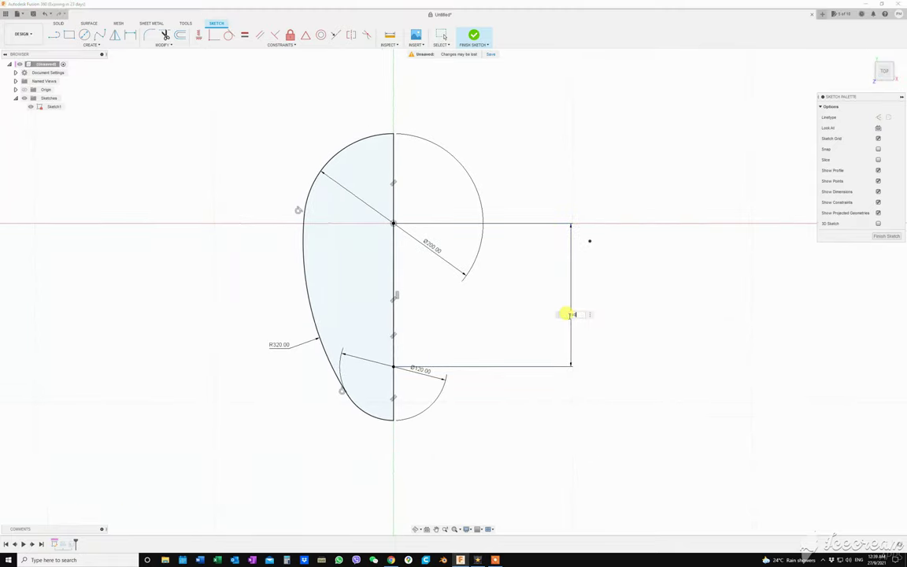
pyautogui.write('140')
pyautogui.press('Return')
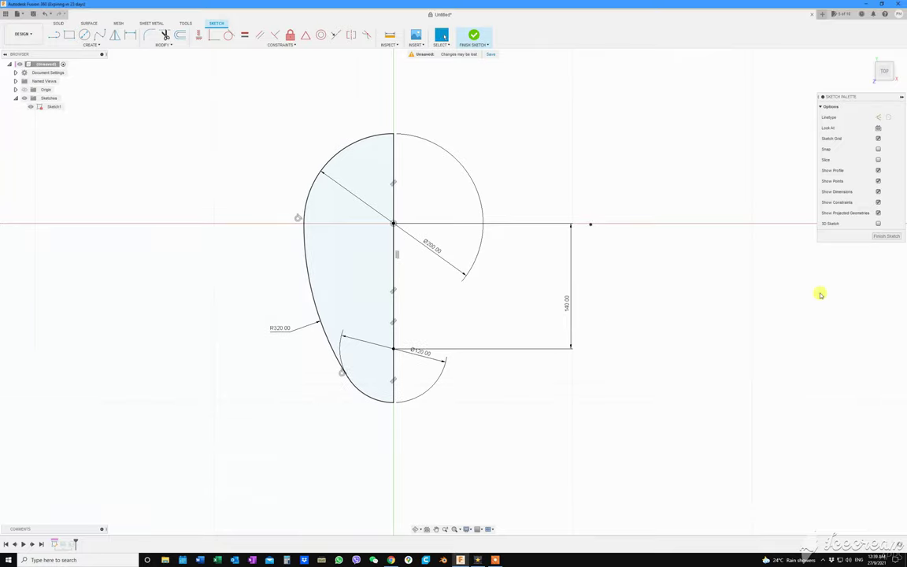